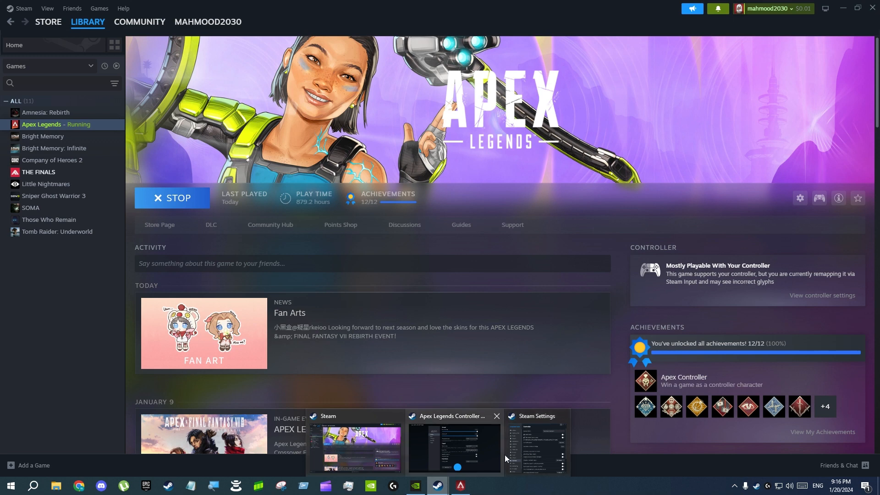
# Check the PlayStation Controller Support options in the Steam controller settings and close the settings window.
pyautogui.click(510, 452)
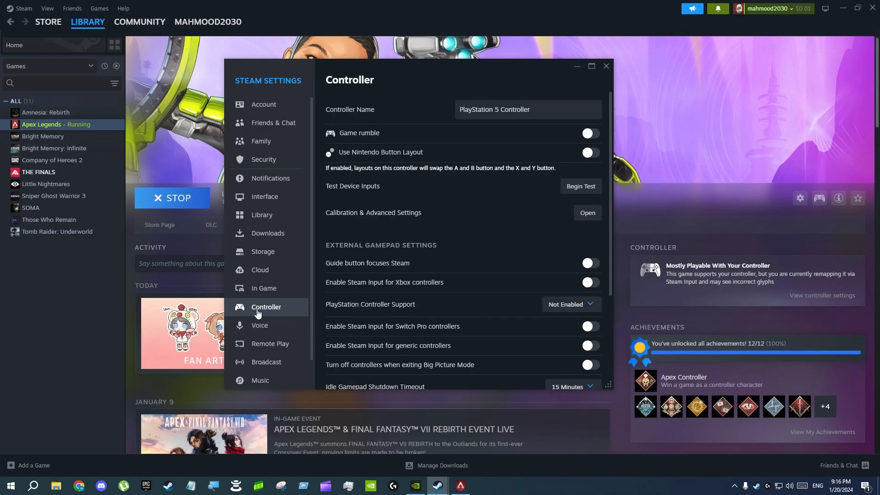
pyautogui.scroll(-1, 489, 269)
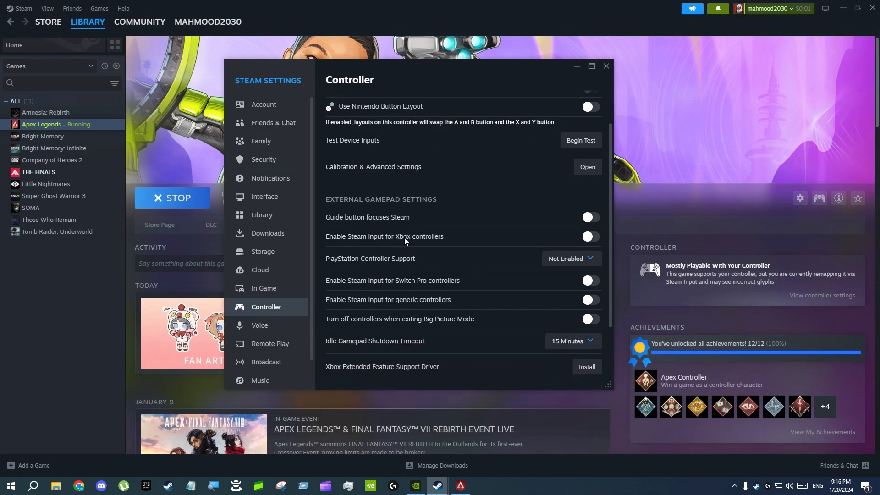
pyautogui.click(571, 259)
pyautogui.click(606, 67)
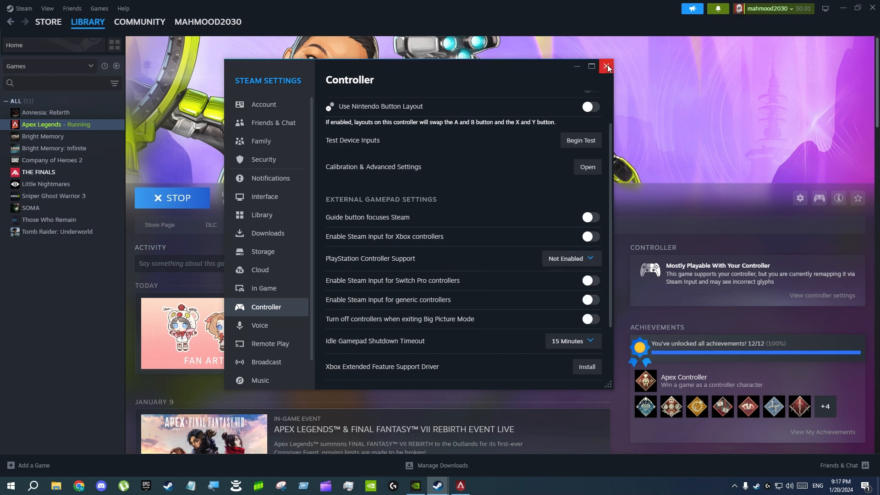
pyautogui.click(607, 65)
# Set the controller override for Apex Legends to Enable Steam Input in the game's properties.
pyautogui.click(801, 199)
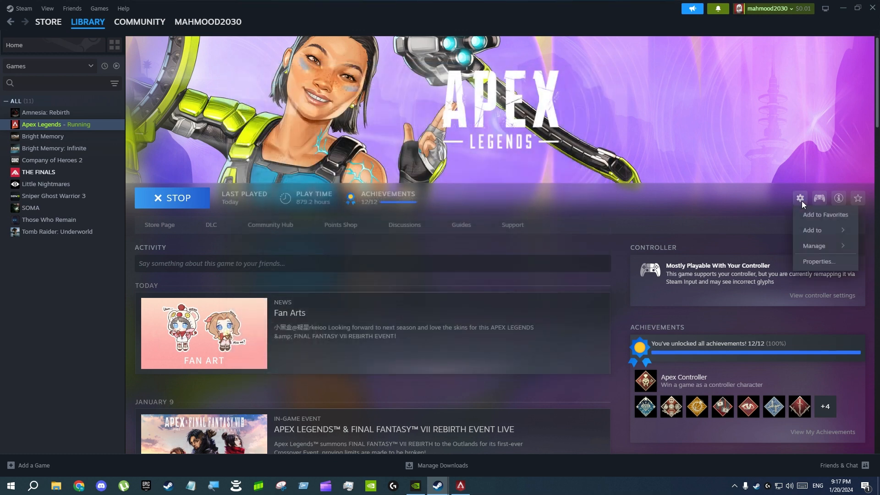
pyautogui.click(818, 261)
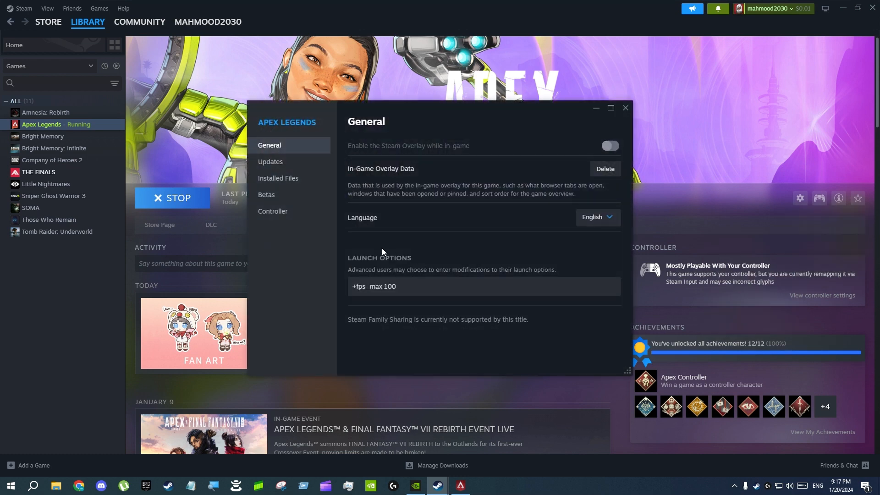
pyautogui.click(274, 212)
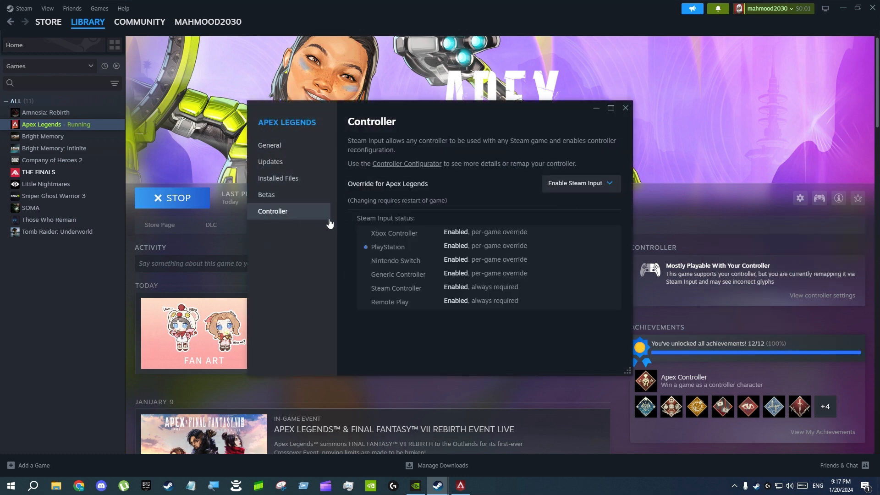
pyautogui.click(610, 185)
pyautogui.click(558, 237)
pyautogui.click(624, 108)
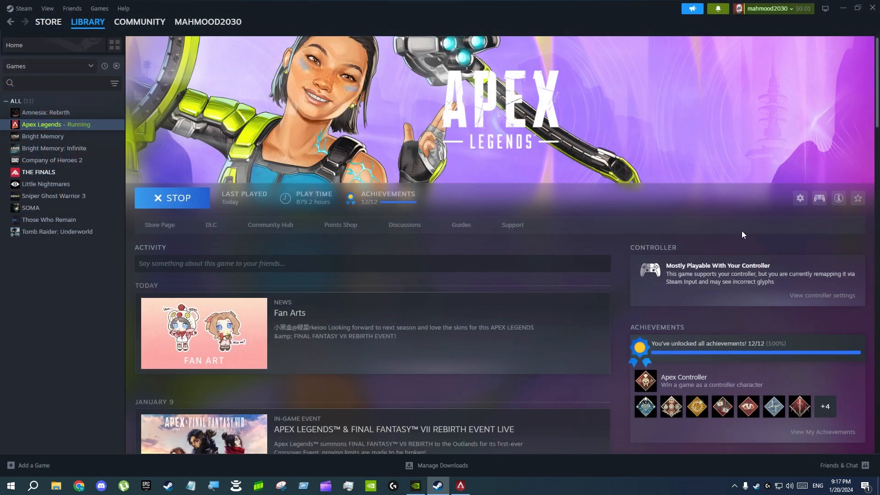
# Open the Apex Legends controller layout window, check its layout options, and maximize the window.
pyautogui.click(819, 198)
pyautogui.moveTo(501, 84); pyautogui.dragTo(499, 47)
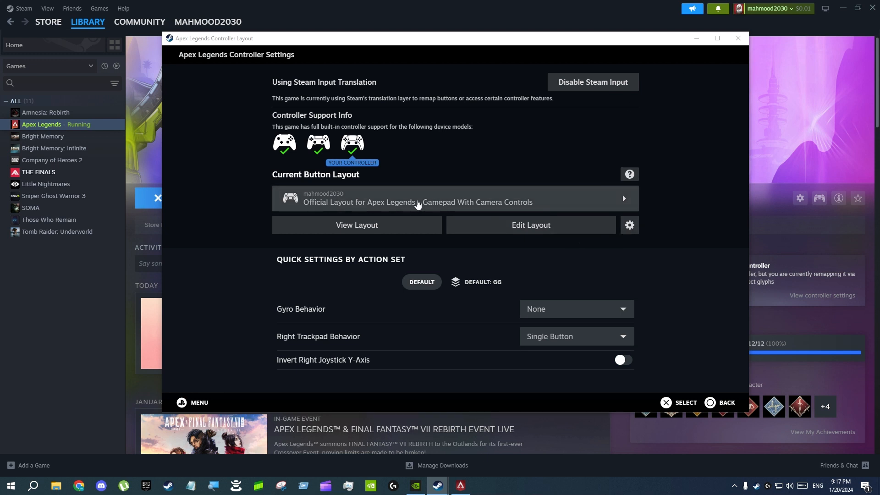
pyautogui.click(629, 222)
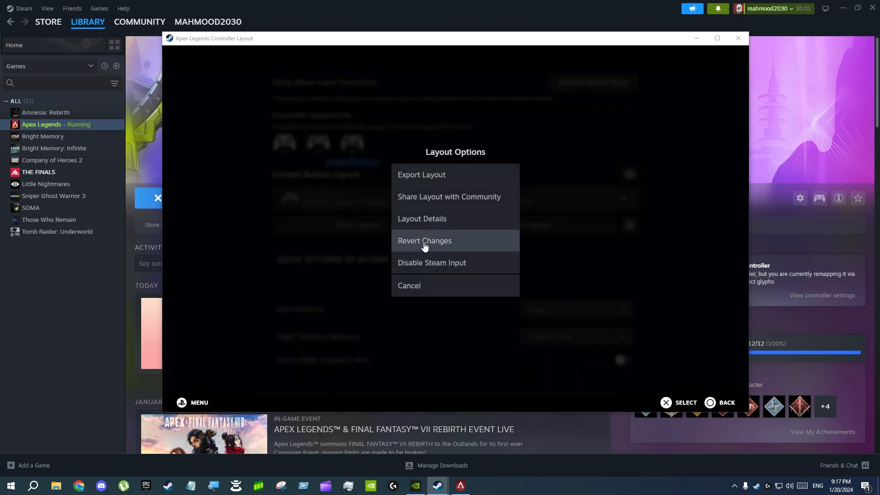
pyautogui.click(408, 285)
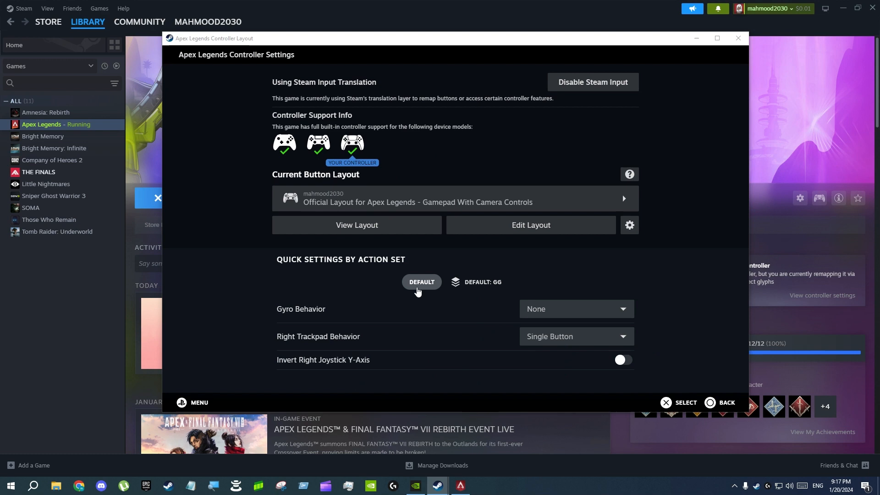
pyautogui.click(717, 38)
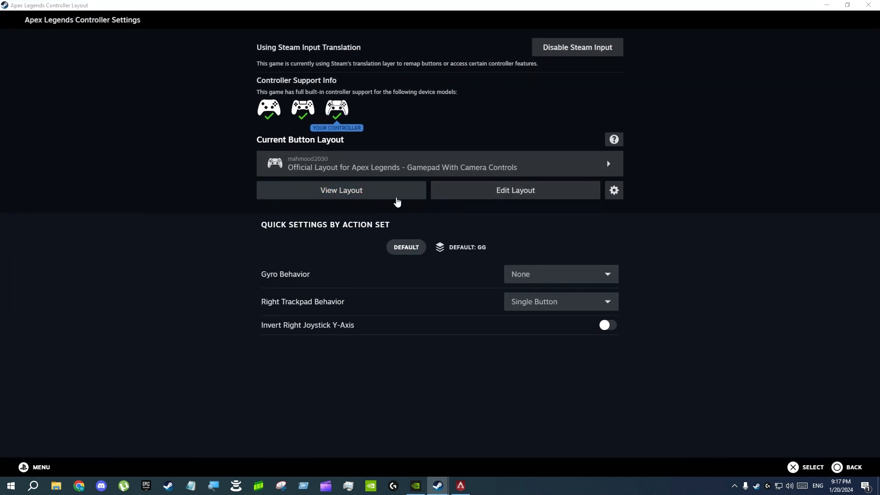
# Examine the layout's action sets and the options for adding a layer to the Default set, and return to the layout overview.
pyautogui.click(511, 198)
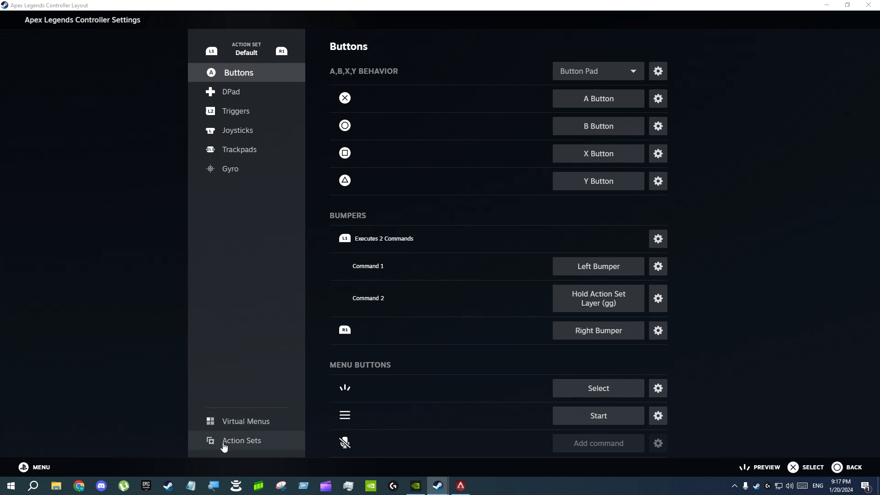
pyautogui.click(233, 444)
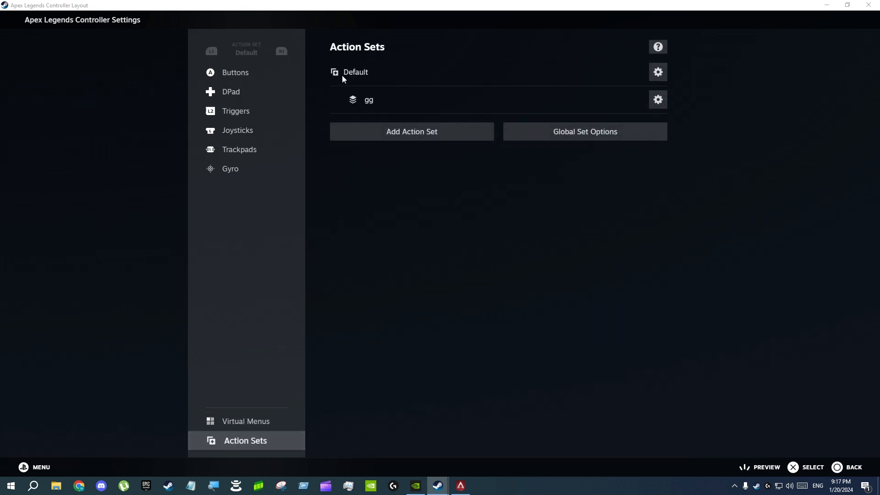
pyautogui.click(665, 76)
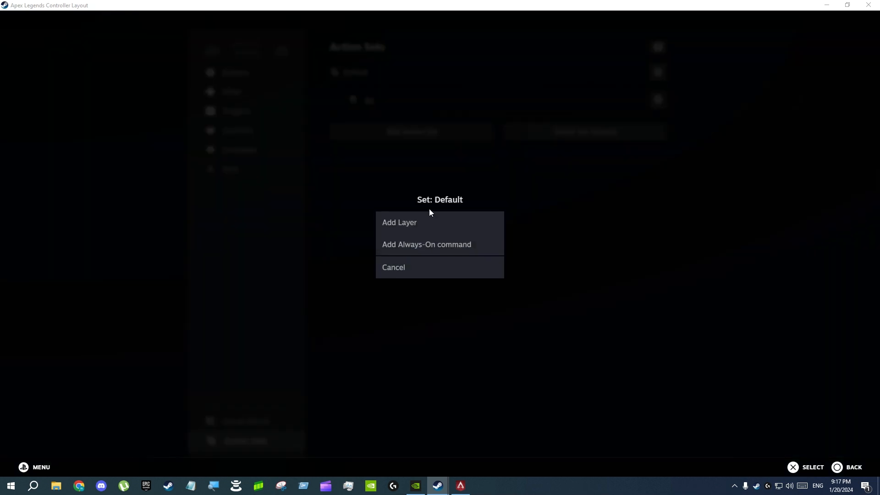
pyautogui.click(406, 275)
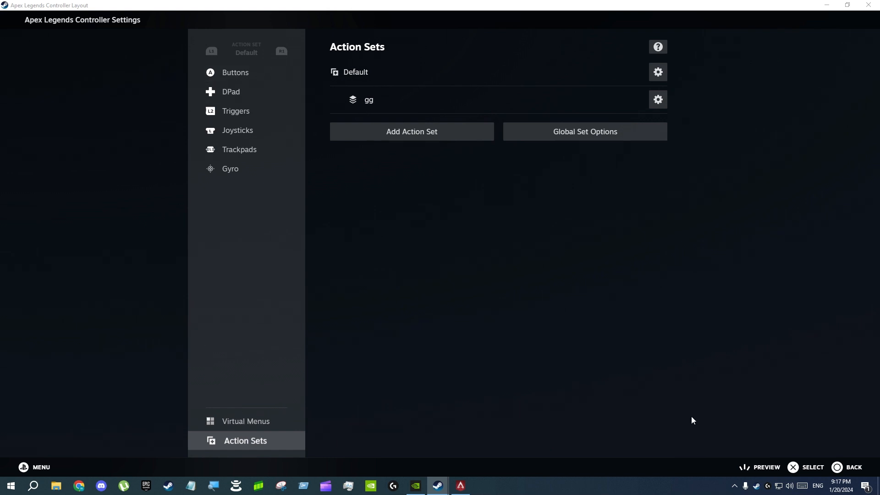
pyautogui.click(845, 463)
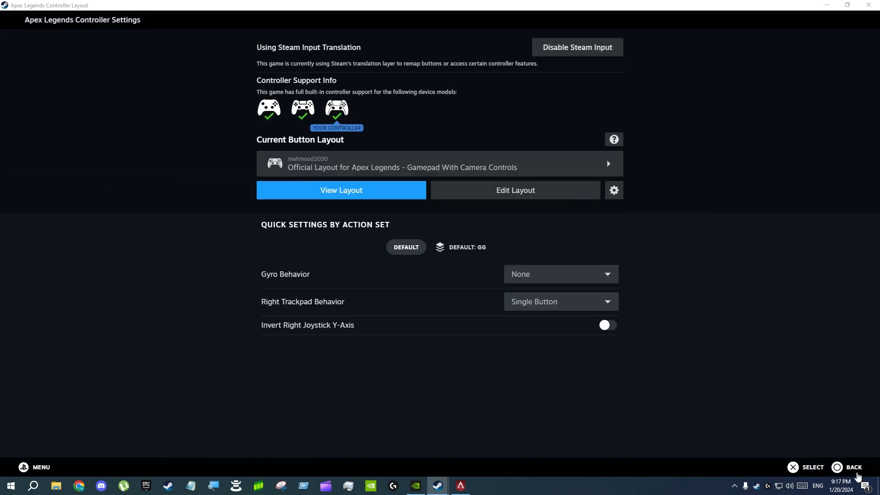
# Open the layout for editing, view the gg layer's bindings and return to Default, and switch to Apex Legends.
pyautogui.click(531, 202)
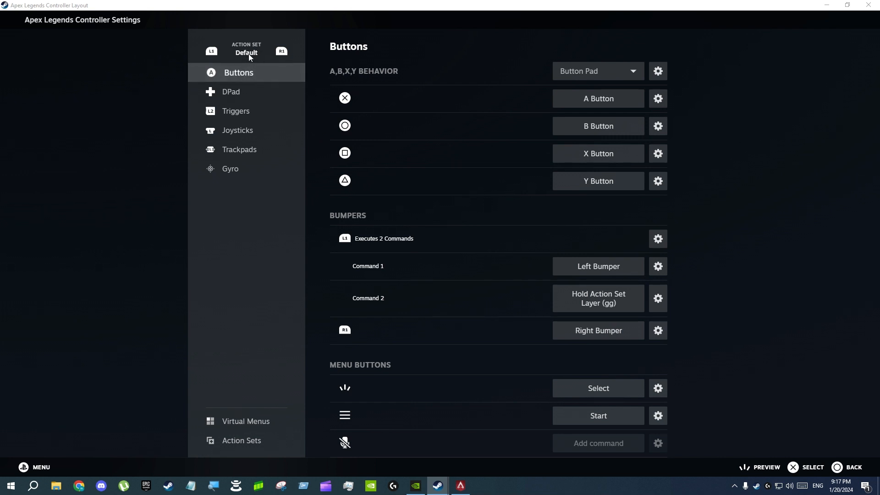
pyautogui.click(281, 52)
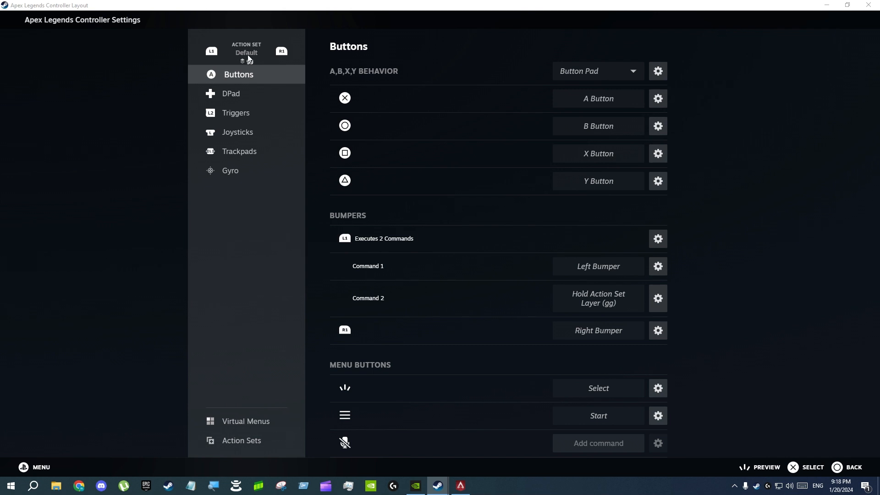
pyautogui.click(210, 53)
pyautogui.moveTo(459, 490)
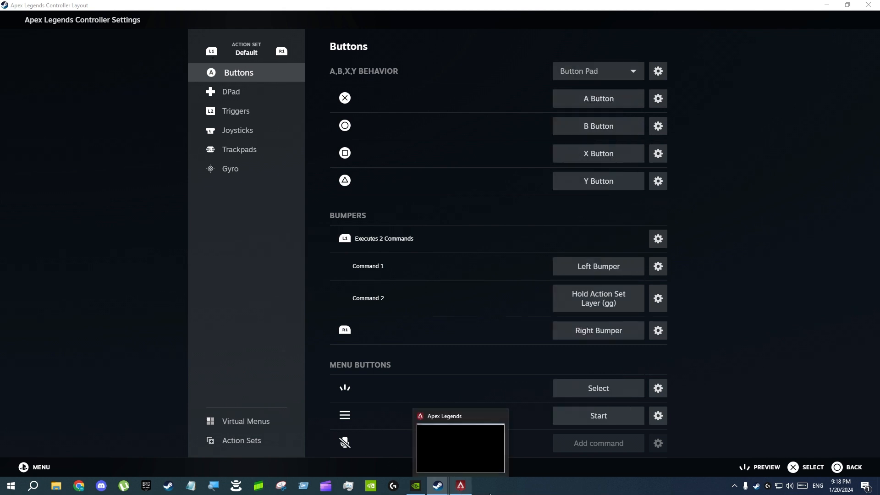
pyautogui.hotkey('alt', 'Tab')
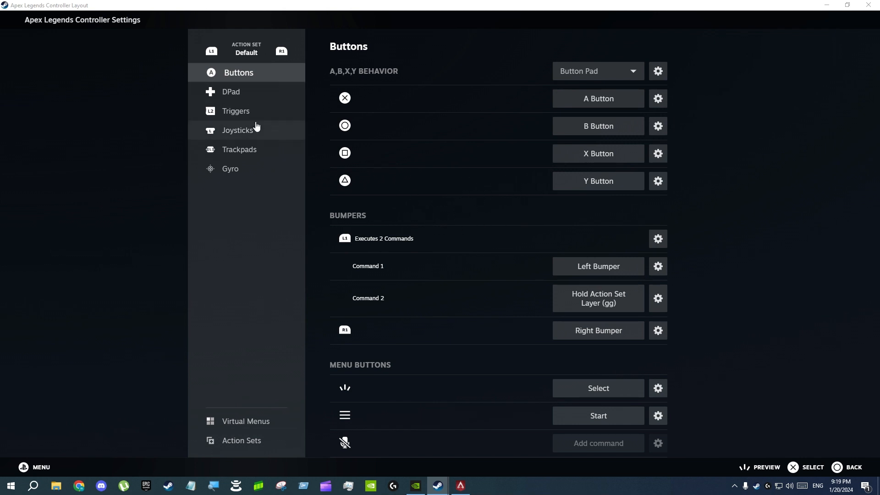
# Examine the trigger bindings and the L1 bumper's command options in the Default action set.
pyautogui.click(243, 114)
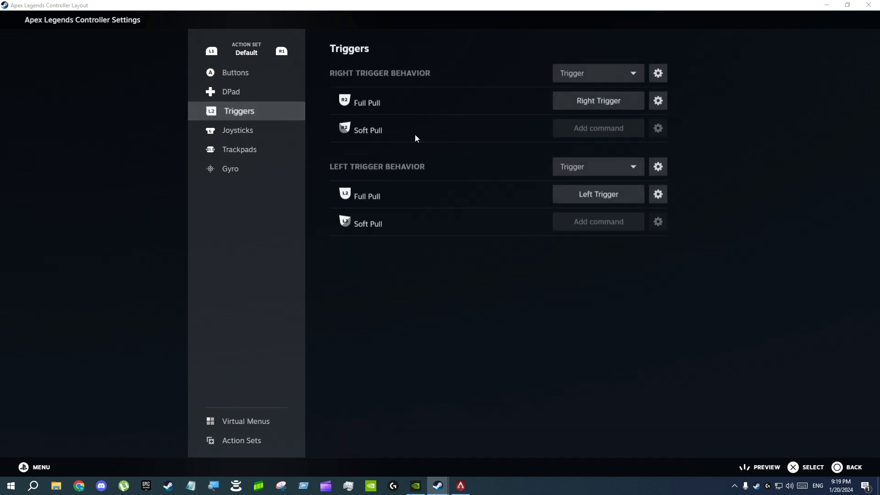
pyautogui.click(236, 74)
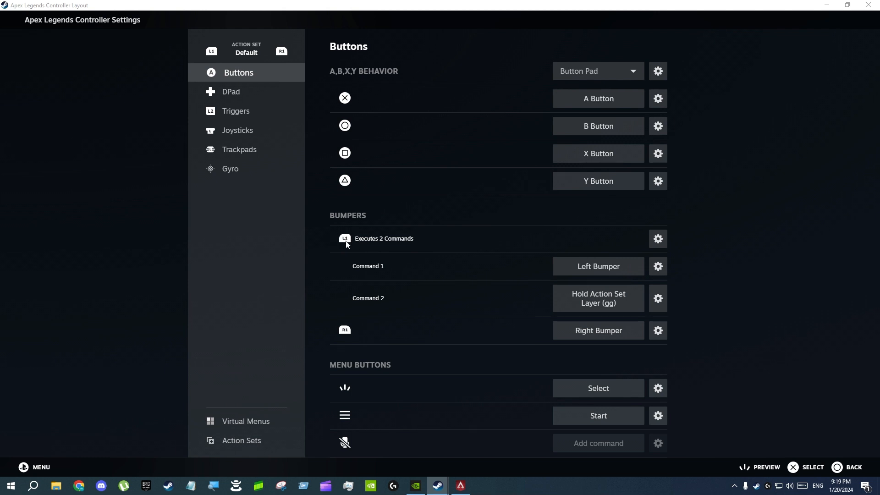
pyautogui.click(659, 239)
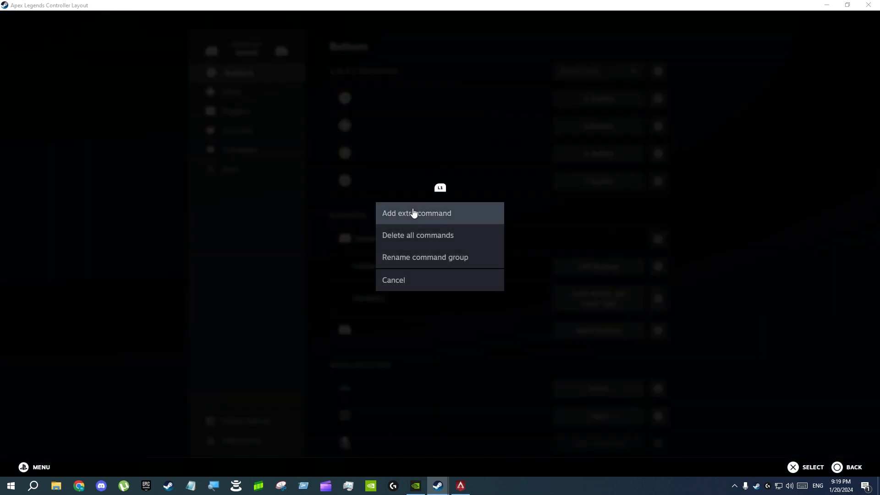
pyautogui.click(413, 282)
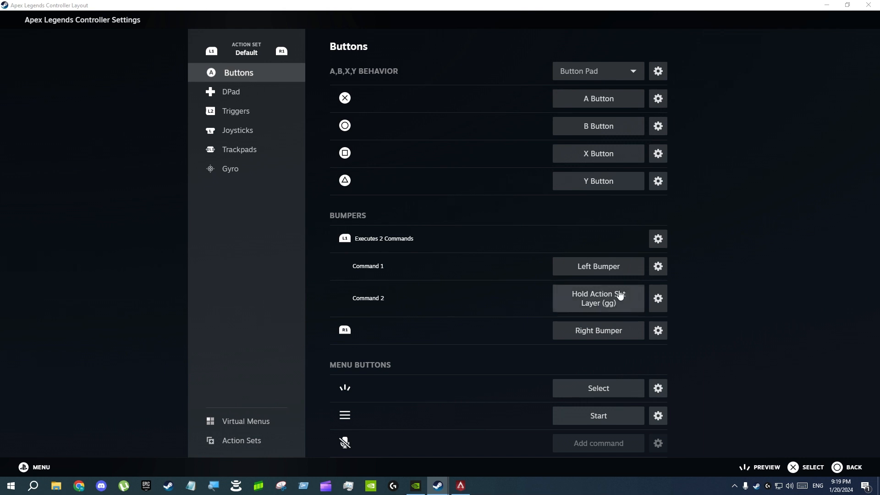
# Try assigning Hold Action Set Layer to an extra command on the L1 bumper, and delete that extra command.
pyautogui.click(659, 241)
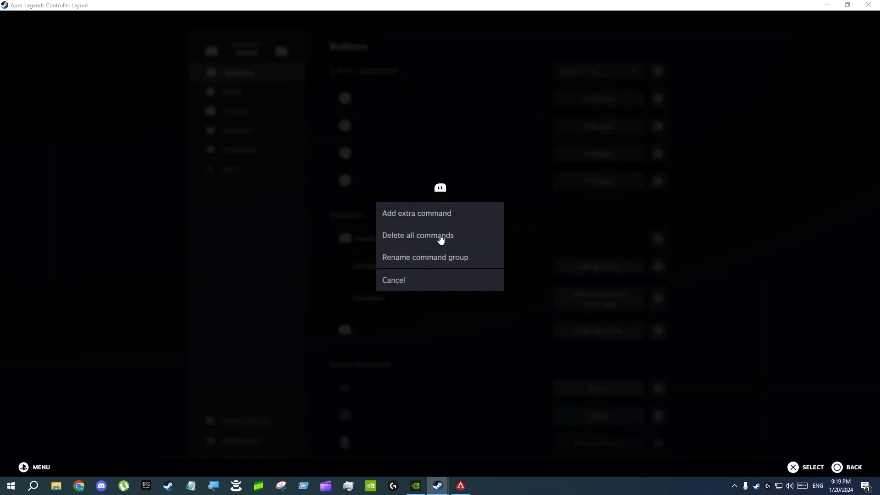
pyautogui.click(419, 213)
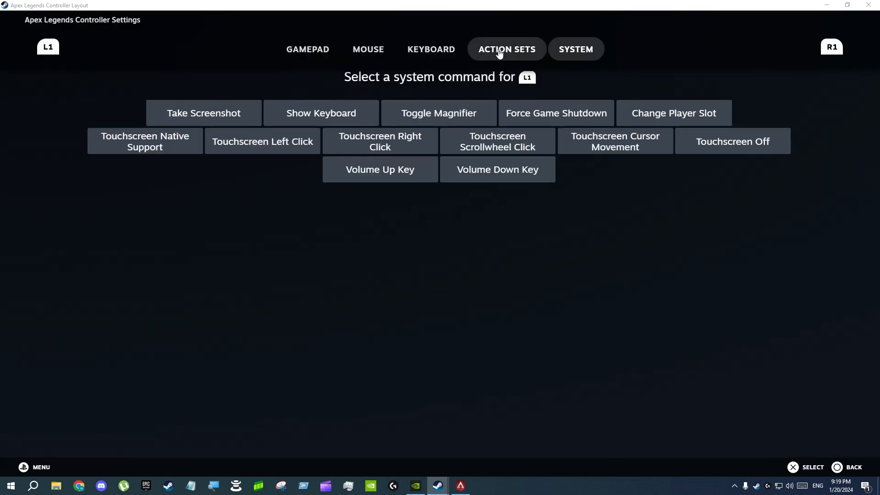
pyautogui.click(527, 50)
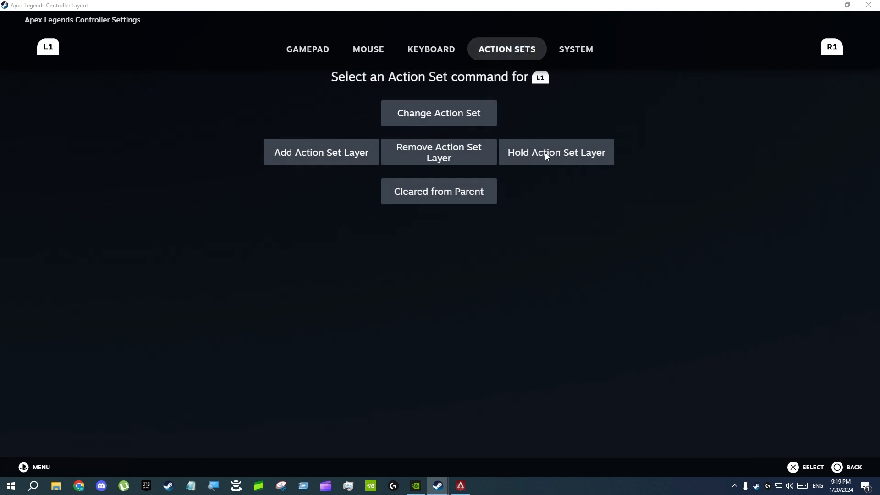
pyautogui.click(560, 152)
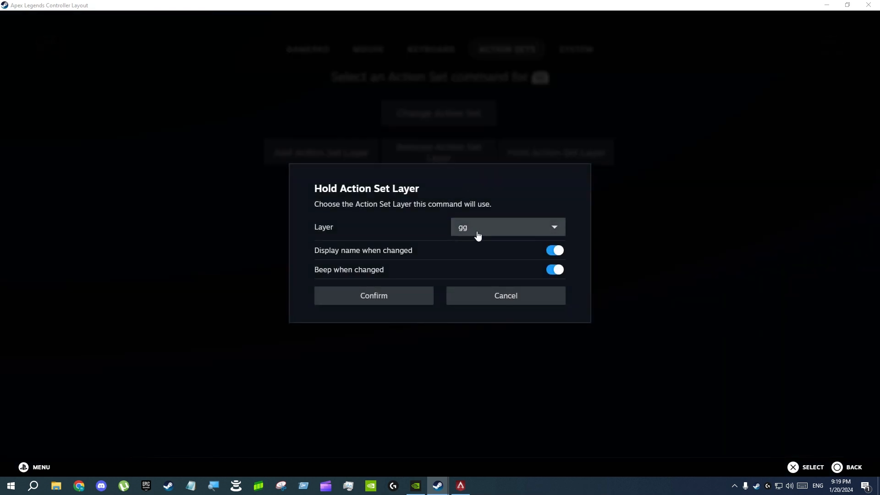
pyautogui.click(499, 298)
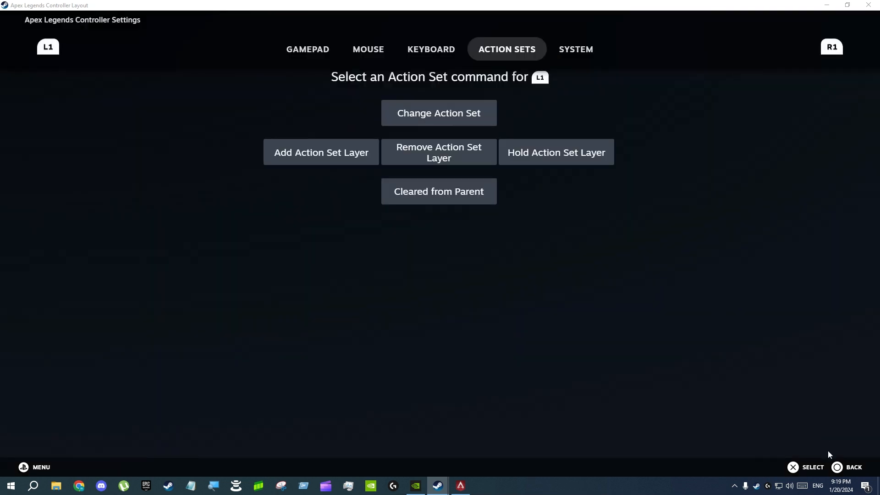
pyautogui.click(848, 468)
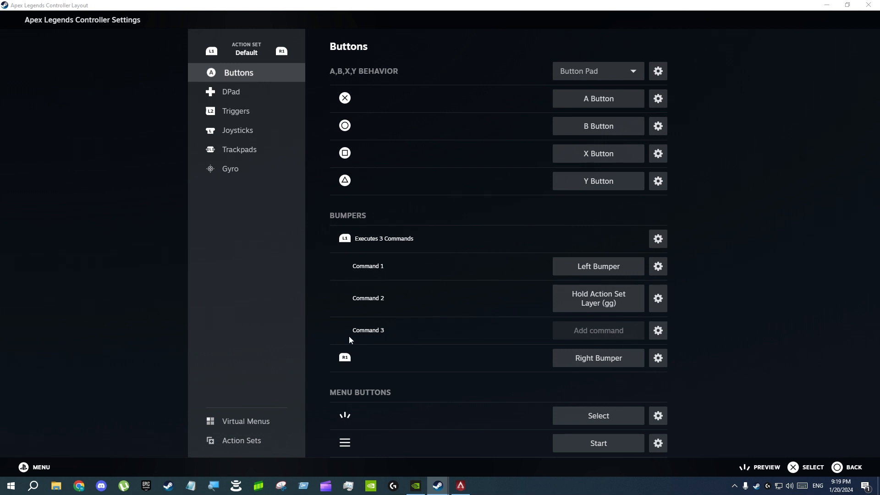
pyautogui.click(657, 330)
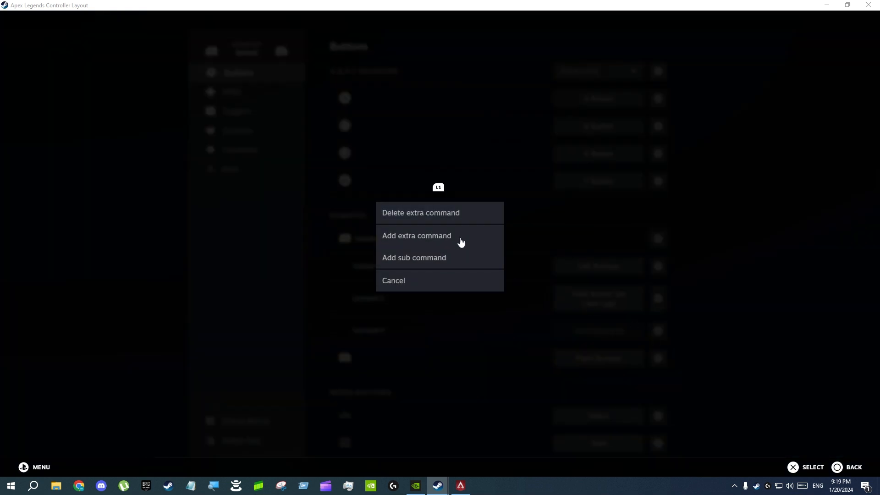
pyautogui.click(420, 215)
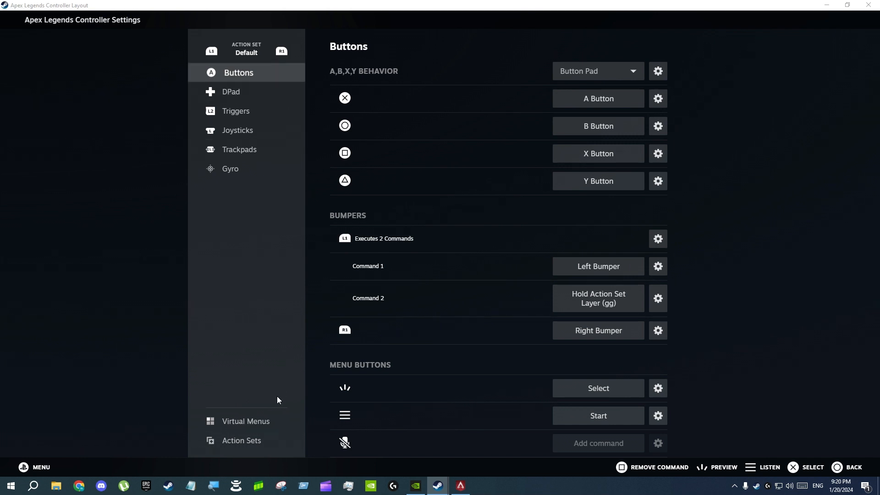
# Examine the right joystick's scale, response curve and output settings in the Default action set.
pyautogui.click(235, 129)
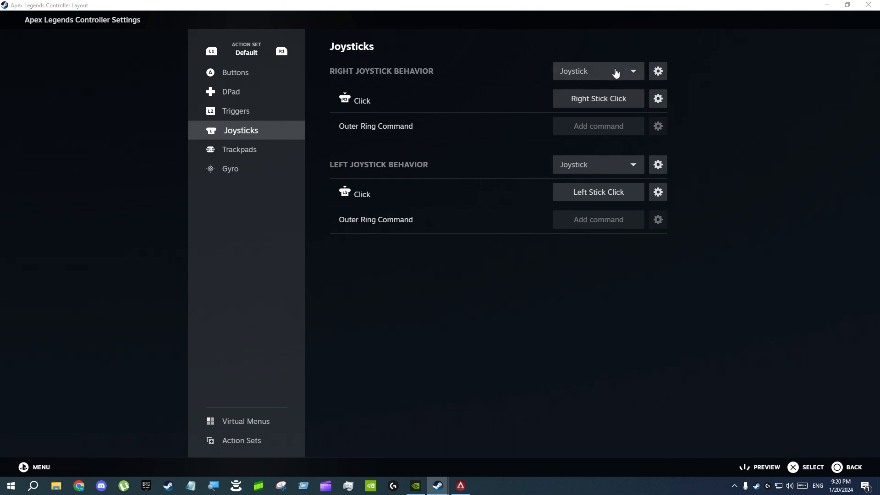
pyautogui.click(658, 73)
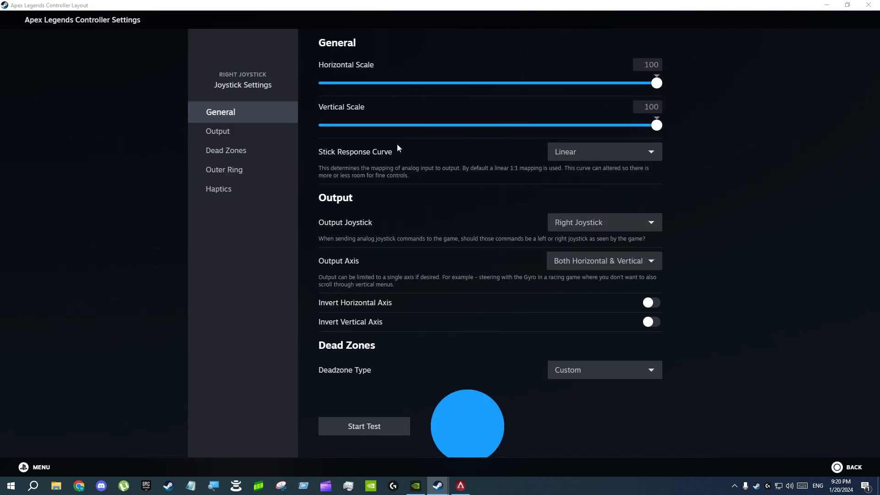
pyautogui.scroll(-1, 397, 143)
pyautogui.scroll(1, 367, 151)
pyautogui.scroll(-1, 403, 156)
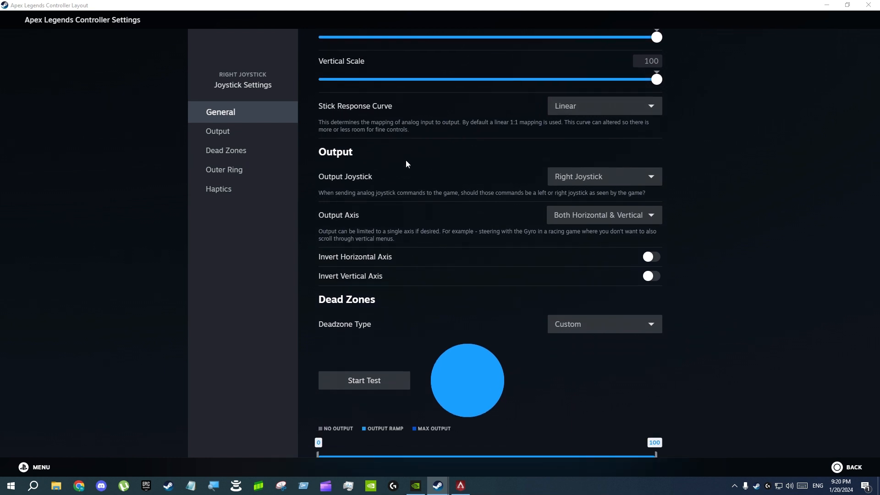
pyautogui.scroll(1, 406, 161)
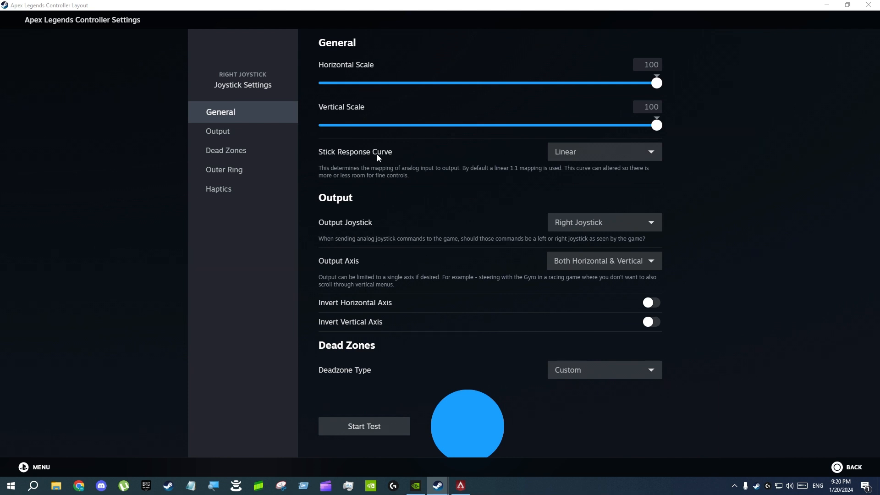
pyautogui.scroll(-2, 394, 147)
pyautogui.scroll(2, 412, 142)
pyautogui.scroll(-2, 418, 161)
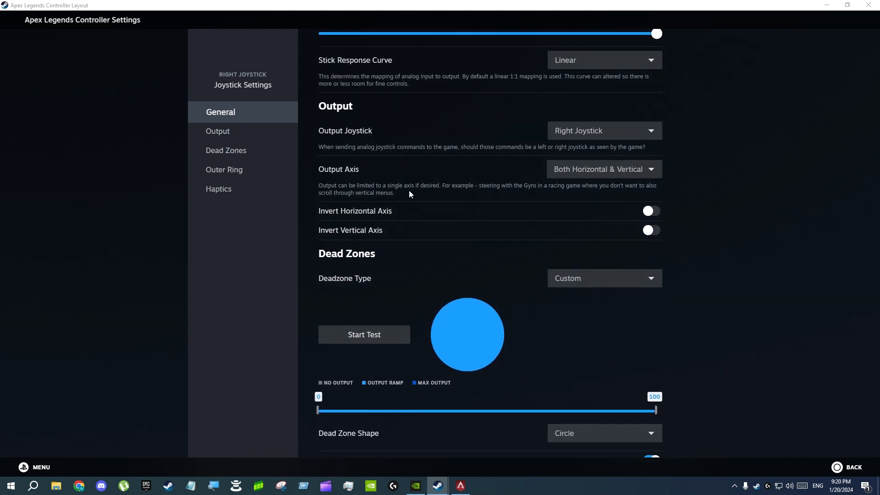
pyautogui.scroll(-2, 412, 183)
pyautogui.scroll(2, 451, 183)
pyautogui.scroll(-2, 439, 172)
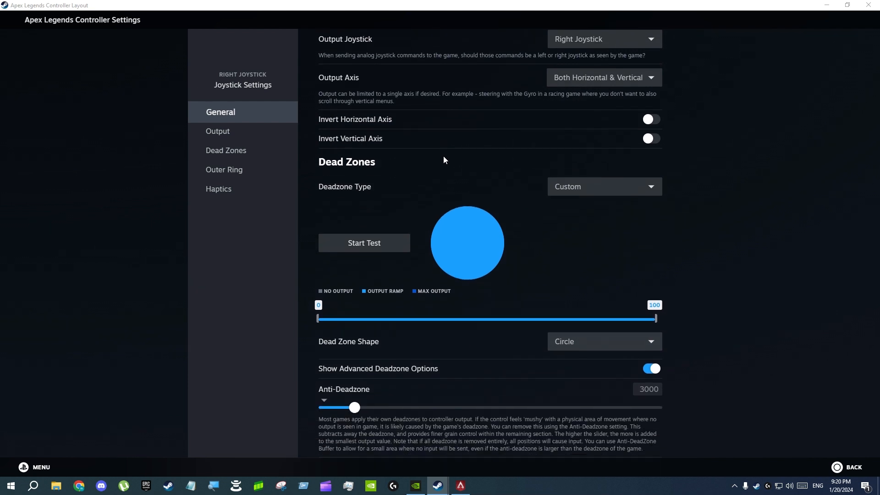
# View the right joystick's deadzone type options without choosing one, and examine its dead zone shape and anti-deadzone settings.
pyautogui.click(553, 185)
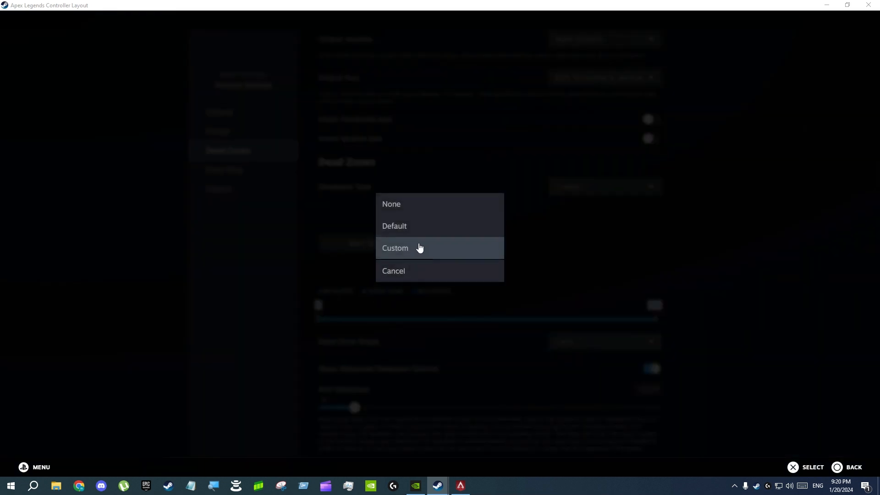
pyautogui.click(407, 270)
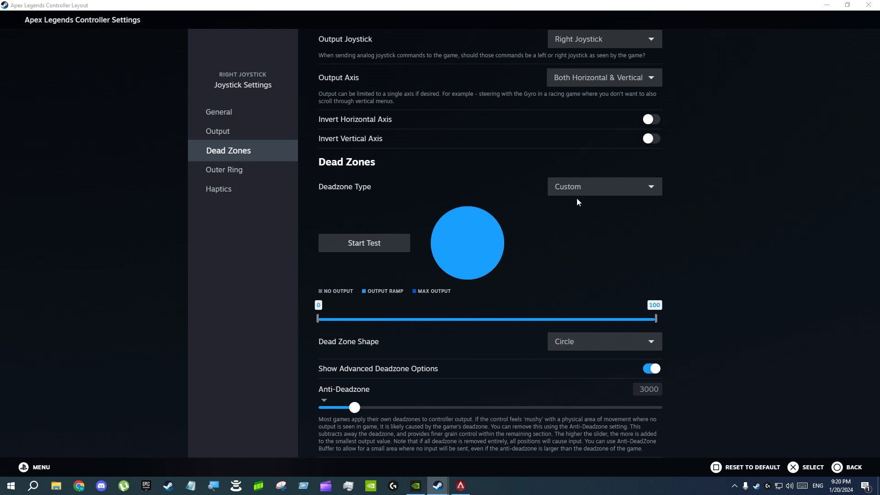
pyautogui.scroll(-1, 564, 190)
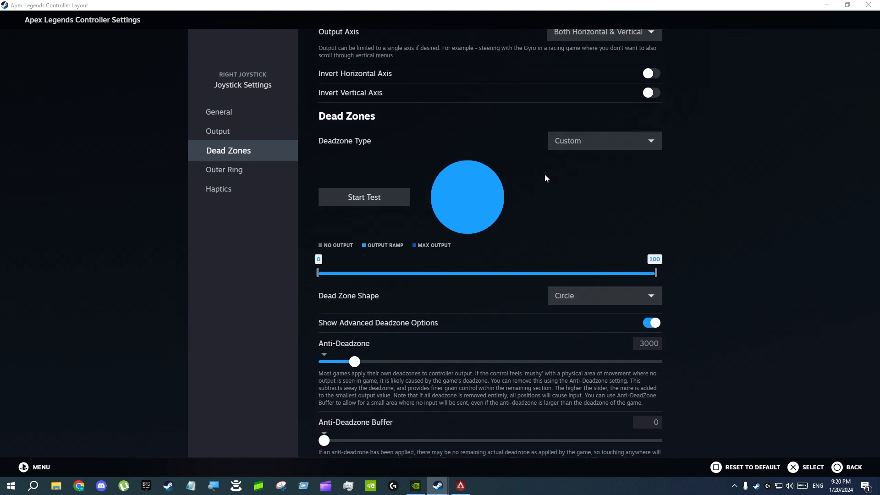
pyautogui.scroll(-1, 411, 131)
pyautogui.scroll(1, 411, 131)
pyautogui.scroll(-1, 333, 226)
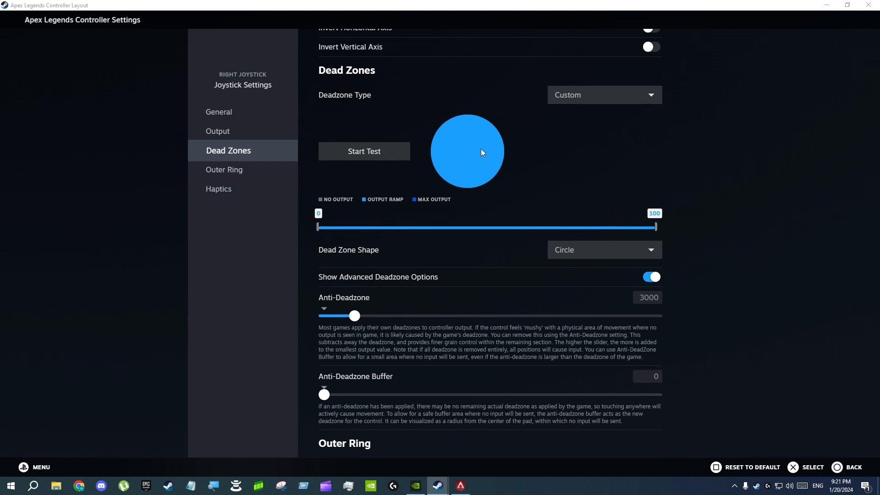
pyautogui.scroll(-1, 459, 265)
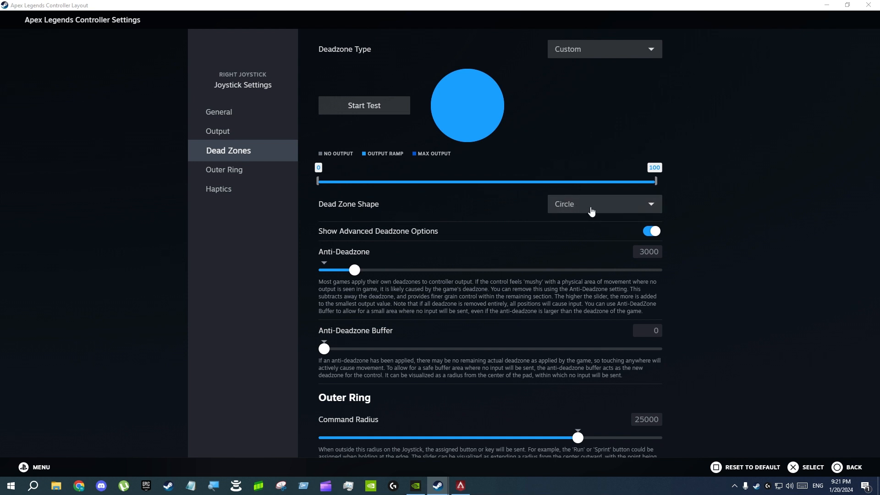
pyautogui.scroll(-1, 477, 206)
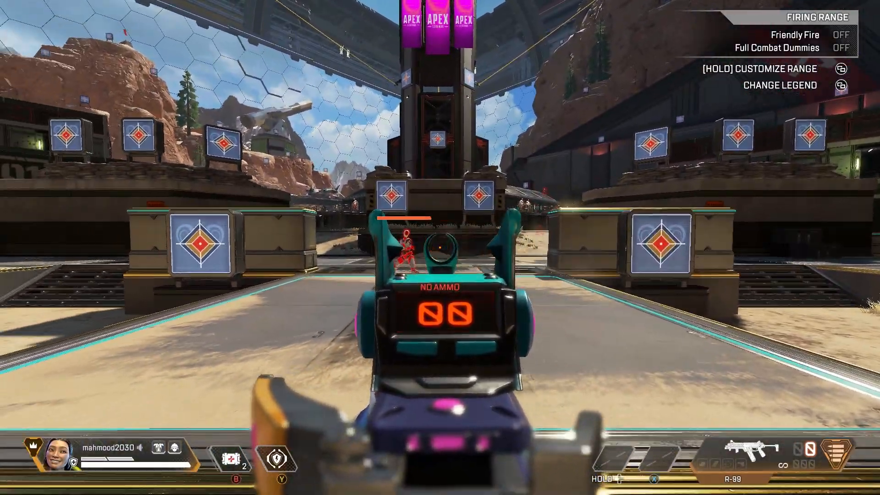
# Switch from the game to the controller layout, review the right joystick's outer ring and haptics settings, and return to the joystick bindings.
pyautogui.press('super')
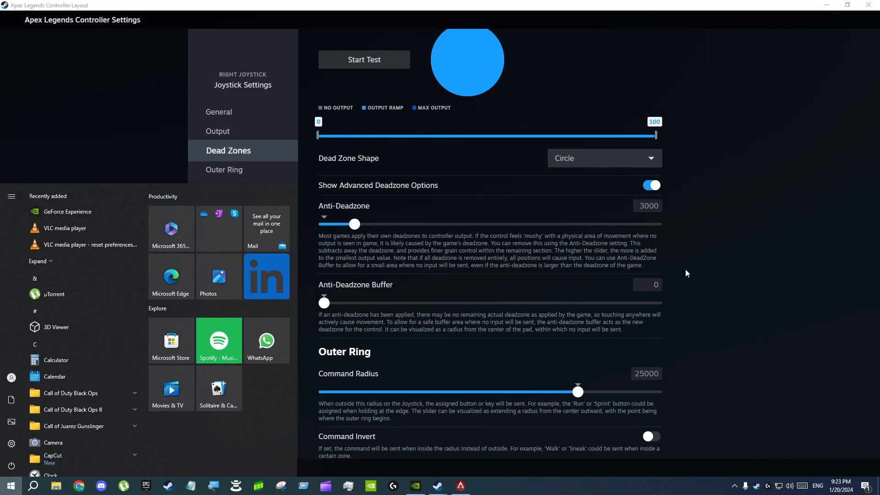
pyautogui.press('super')
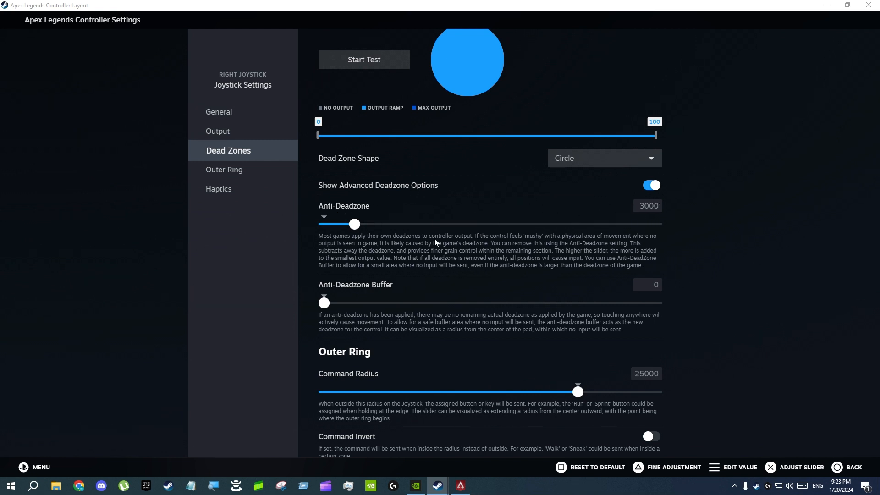
pyautogui.scroll(-1, 447, 247)
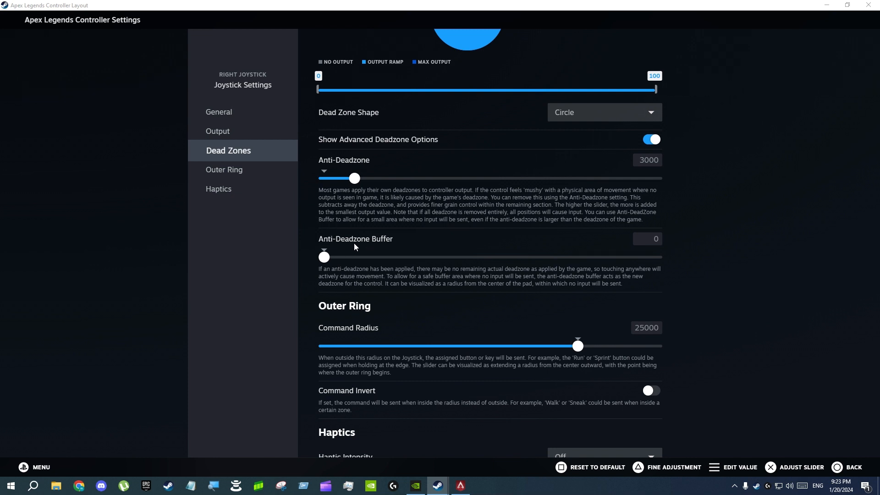
pyautogui.scroll(-1, 439, 297)
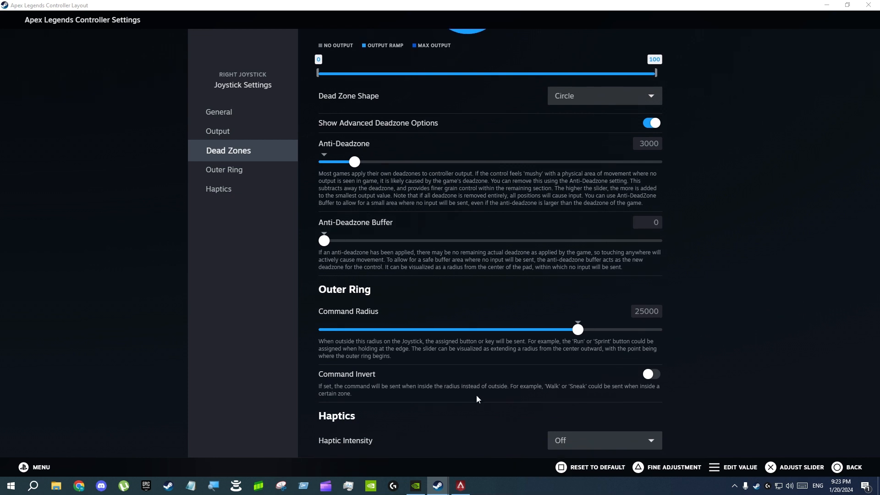
pyautogui.scroll(3, 363, 321)
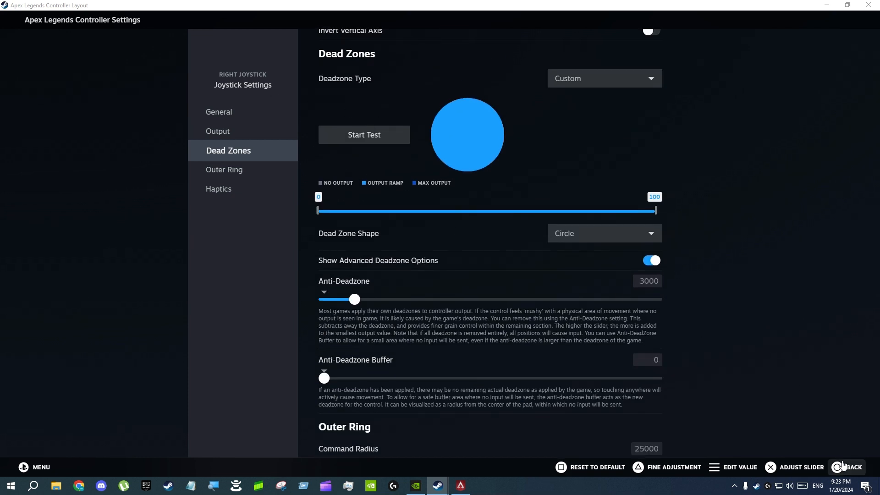
pyautogui.click(842, 466)
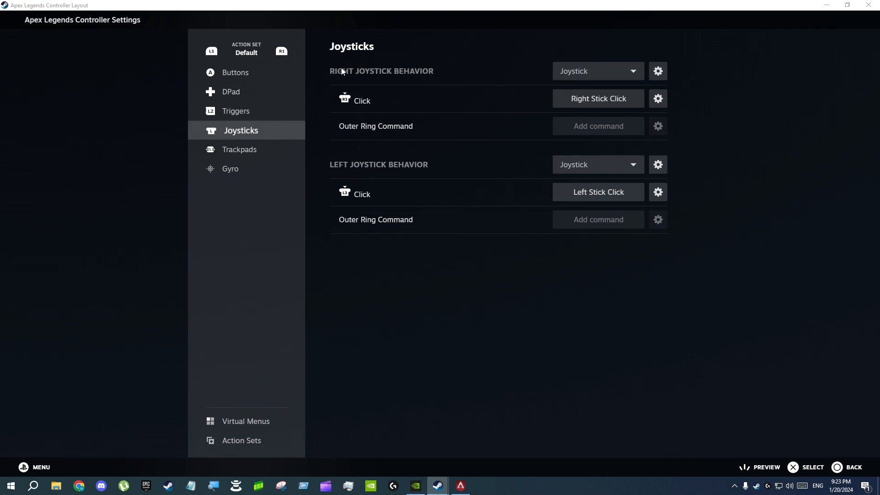
# Switch to the gg action set layer and examine its right joystick's dead zone and anti-deadzone settings.
pyautogui.click(280, 54)
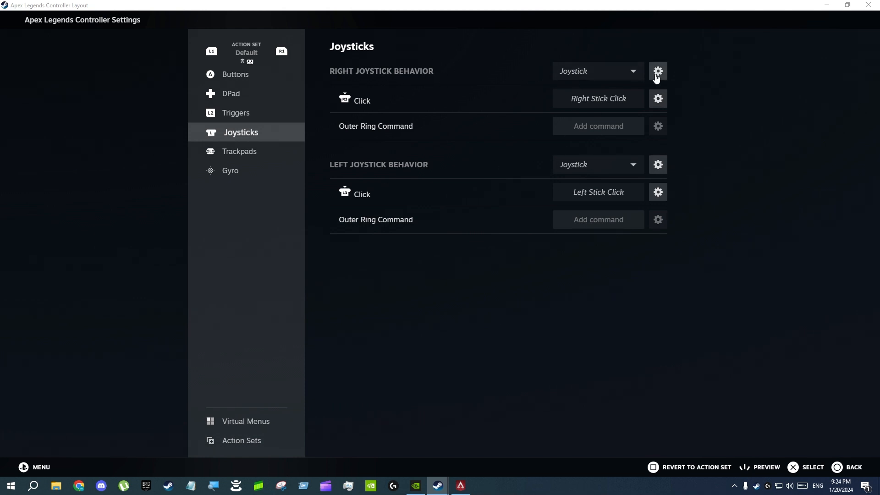
pyautogui.click(658, 73)
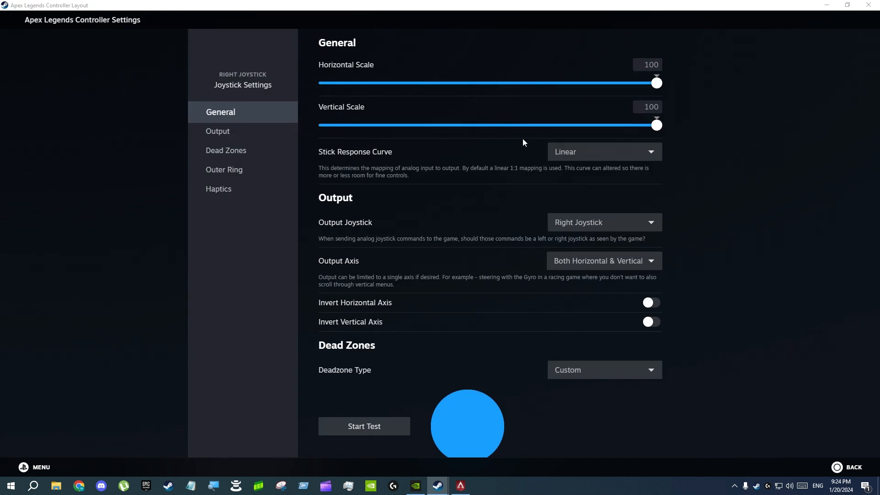
pyautogui.scroll(-4, 460, 212)
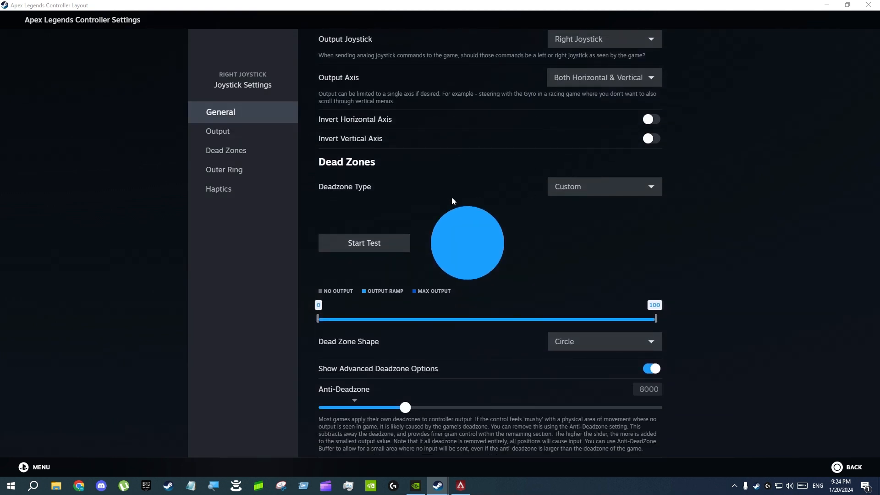
pyautogui.scroll(-1, 518, 174)
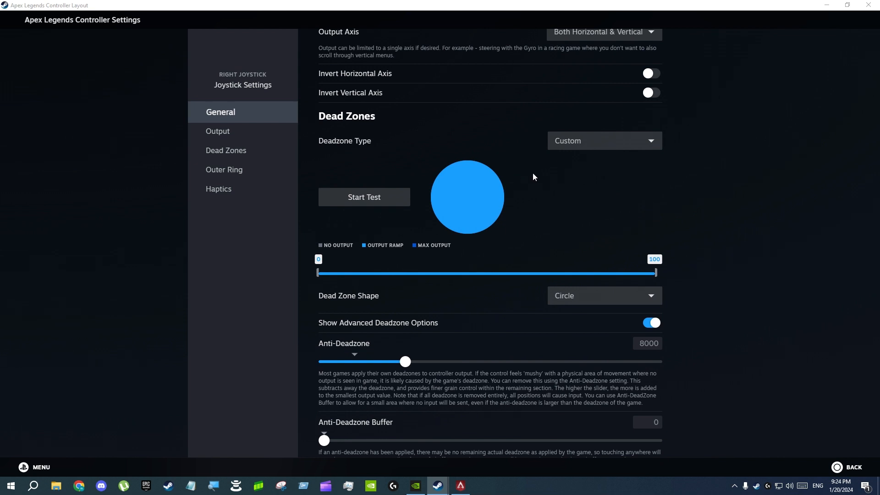
pyautogui.scroll(1, 504, 172)
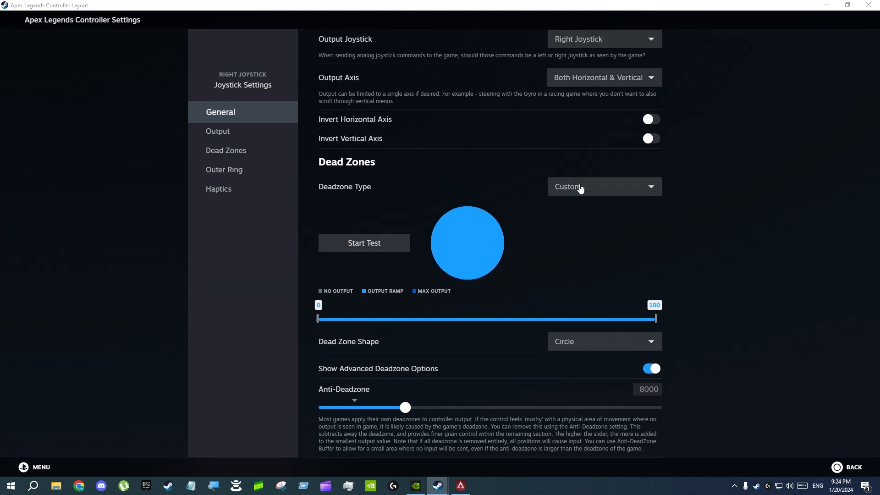
pyautogui.scroll(-2, 582, 189)
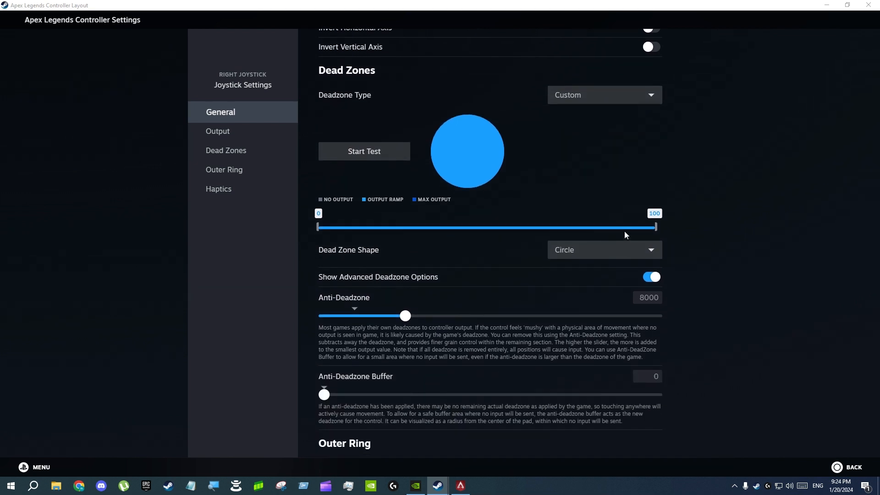
pyautogui.scroll(-2, 464, 273)
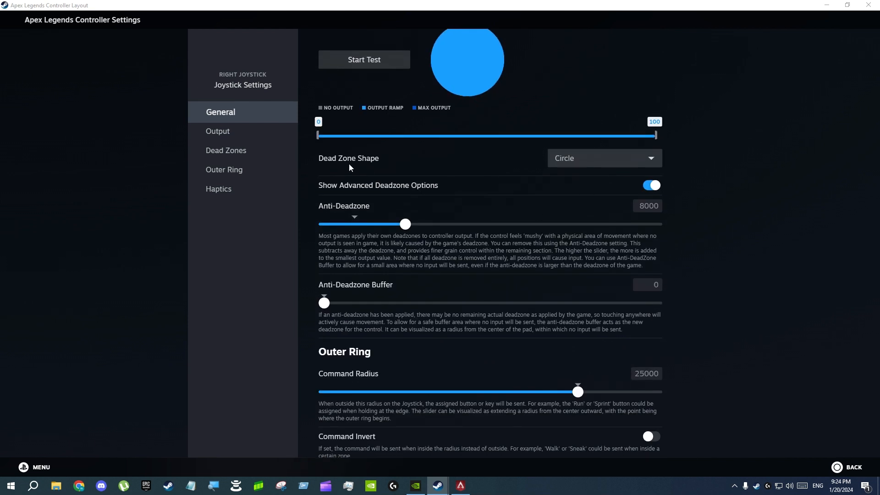
pyautogui.scroll(-1, 513, 187)
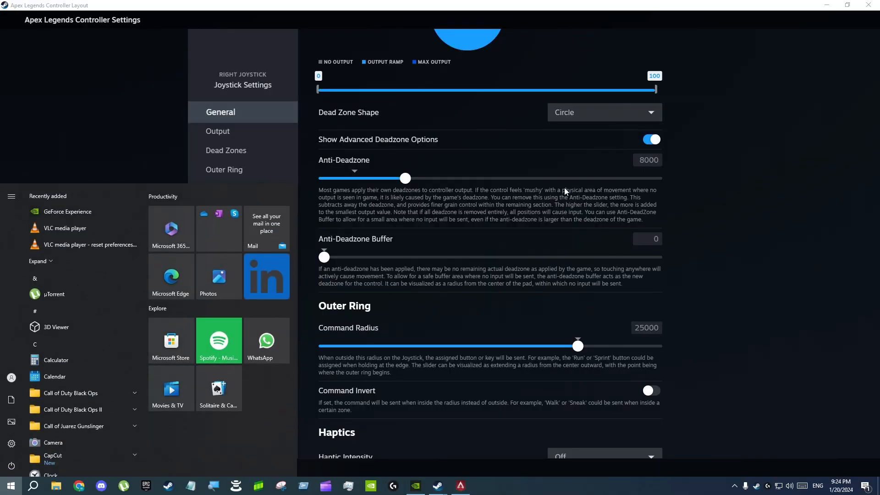
# Review the gg layer's anti-deadzone, anti-deadzone buffer, outer ring and haptics settings for the right joystick.
pyautogui.click(530, 206)
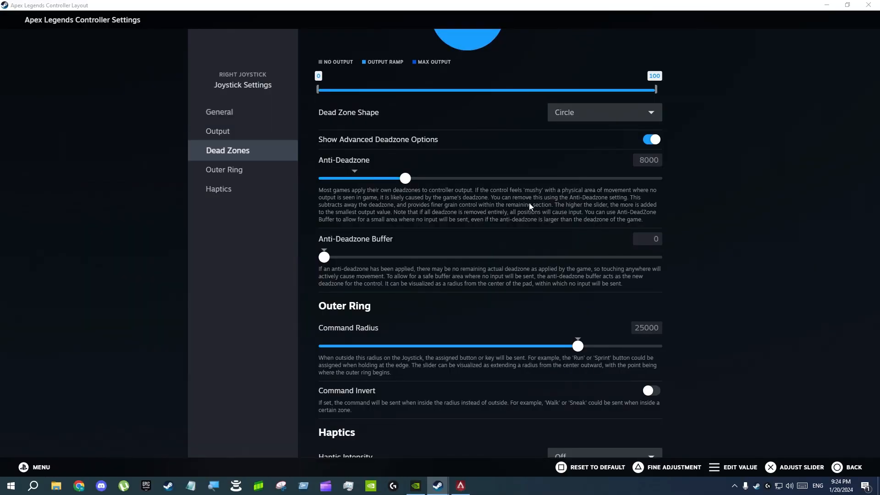
pyautogui.scroll(-1, 541, 191)
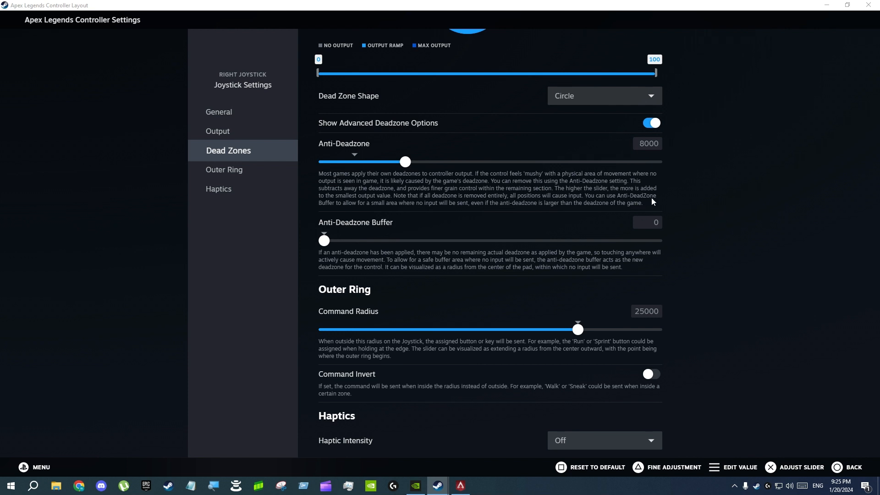
pyautogui.scroll(1, 653, 202)
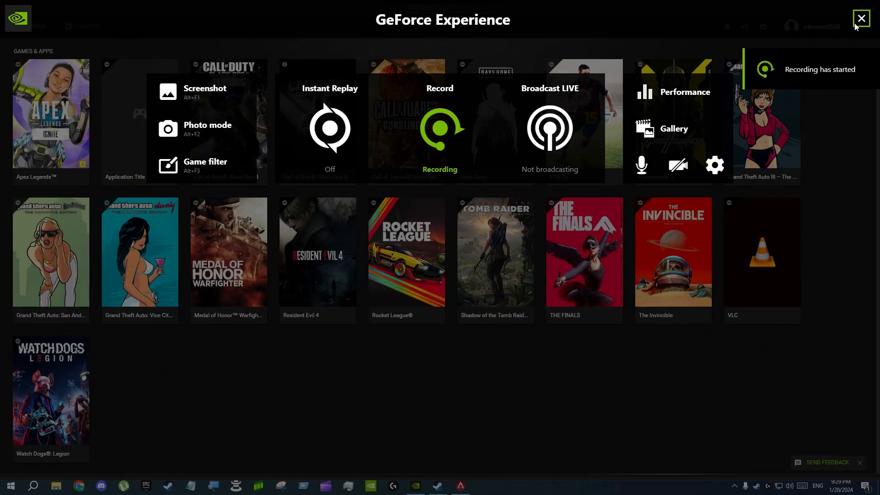
pyautogui.click(857, 14)
pyautogui.click(851, 9)
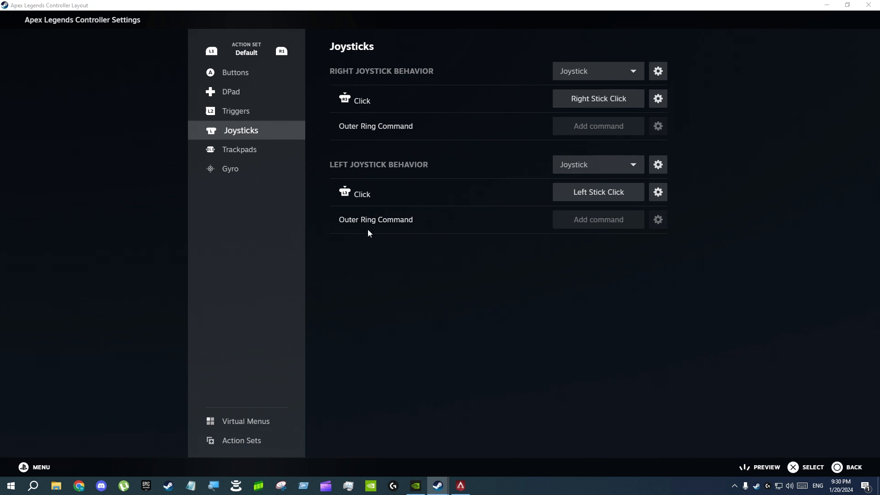
# Return to the layout overview, switch to Apex Legends, and review its controller movement and aiming settings.
pyautogui.press('Escape')
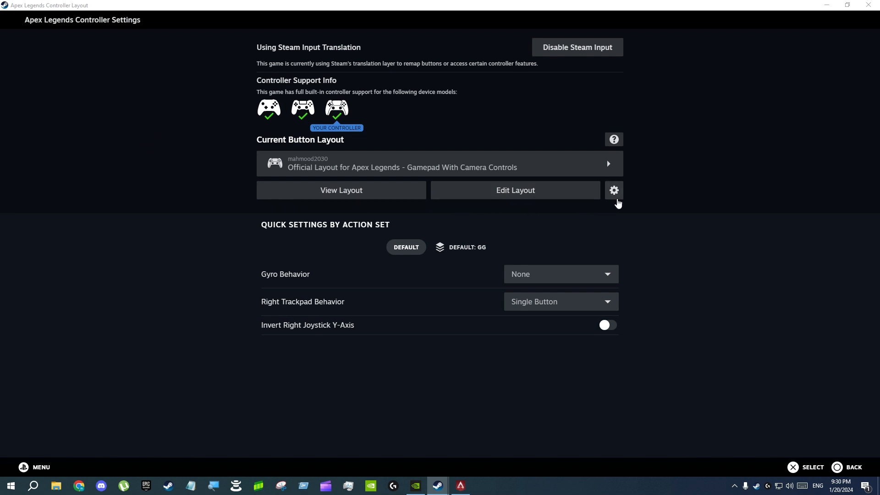
pyautogui.click(460, 485)
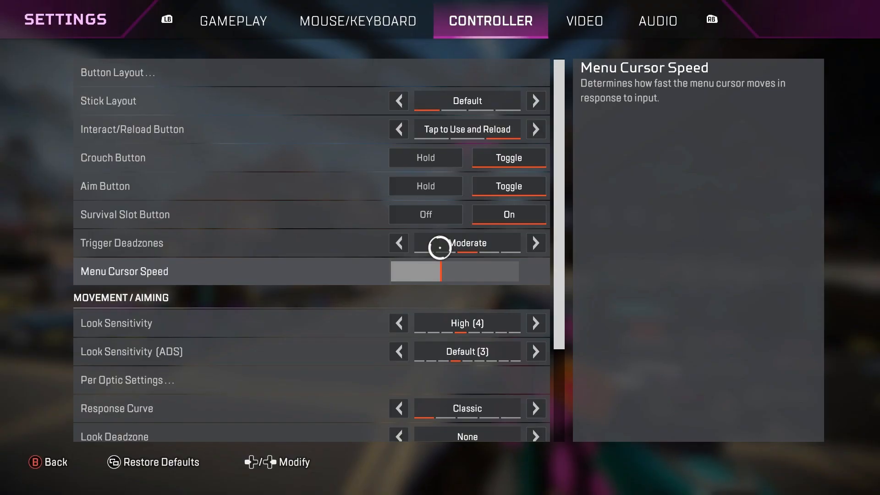
pyautogui.scroll(-3, 440, 247)
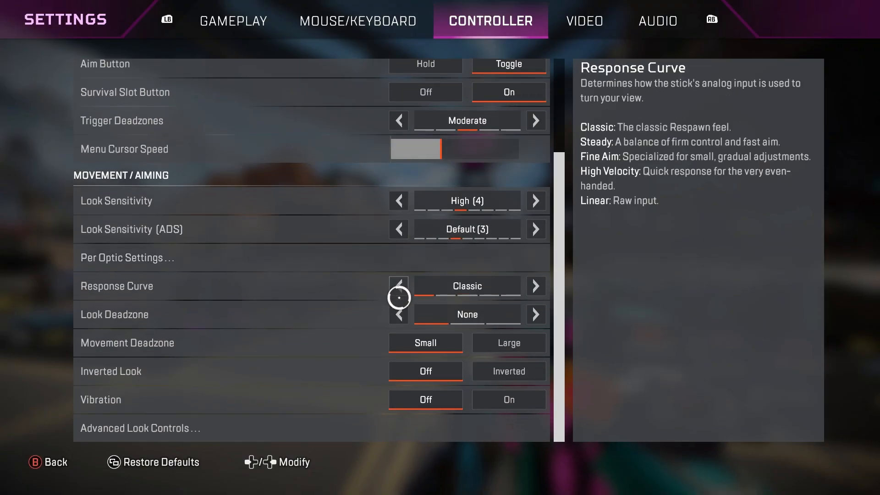
pyautogui.click(42, 462)
# Switch back to the Steam controller settings and open the current button layout for editing.
pyautogui.press('super')
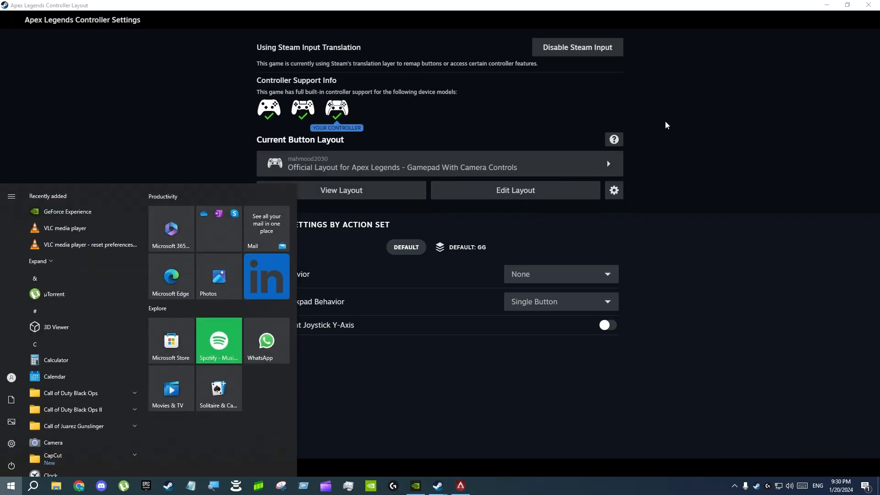
pyautogui.click(667, 125)
pyautogui.click(535, 197)
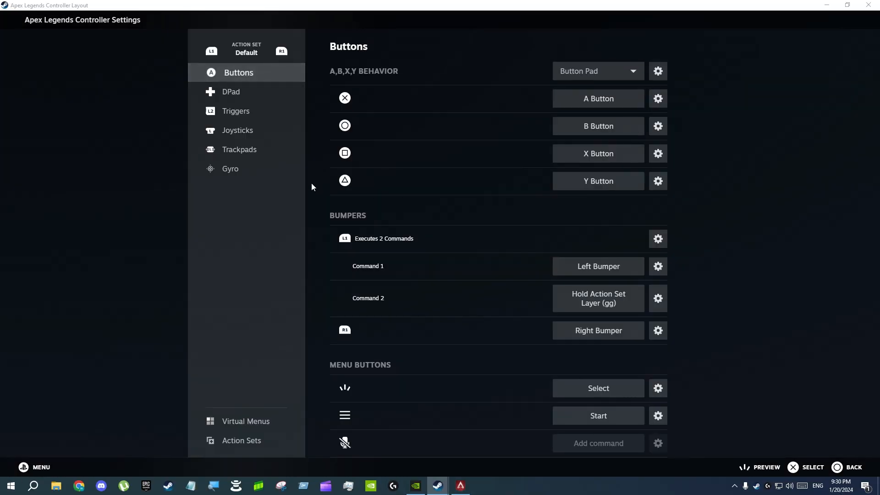
# Open the Default action set's right joystick settings and review the custom dead zone range and anti-deadzone, holding the range's lower limit at 0.
pyautogui.click(238, 131)
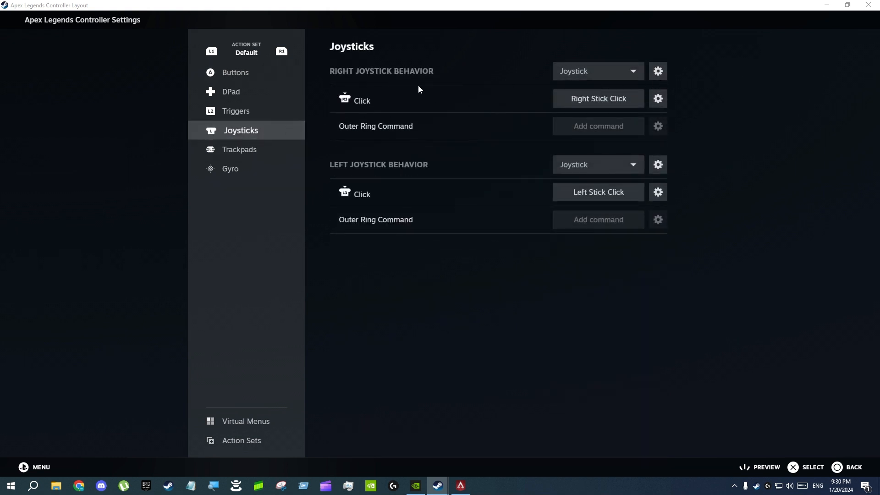
pyautogui.click(658, 75)
pyautogui.scroll(-5, 455, 277)
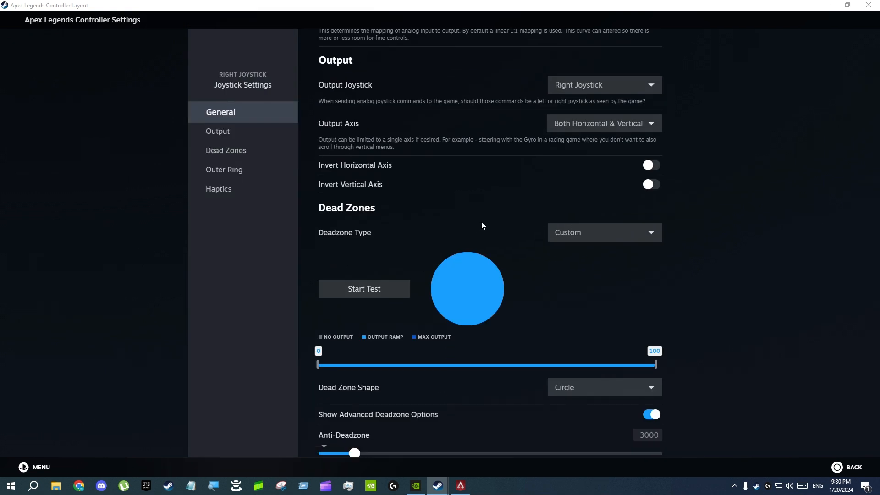
pyautogui.scroll(-1, 445, 225)
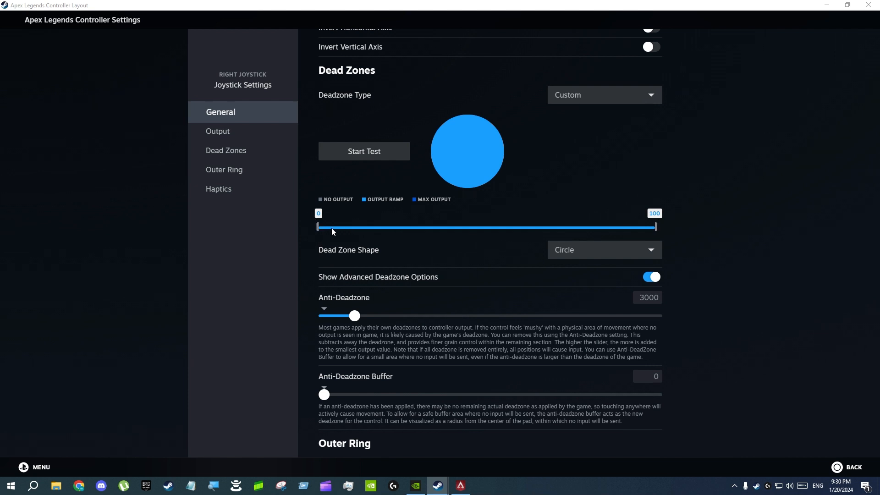
pyautogui.moveTo(332, 228); pyautogui.dragTo(306, 228)
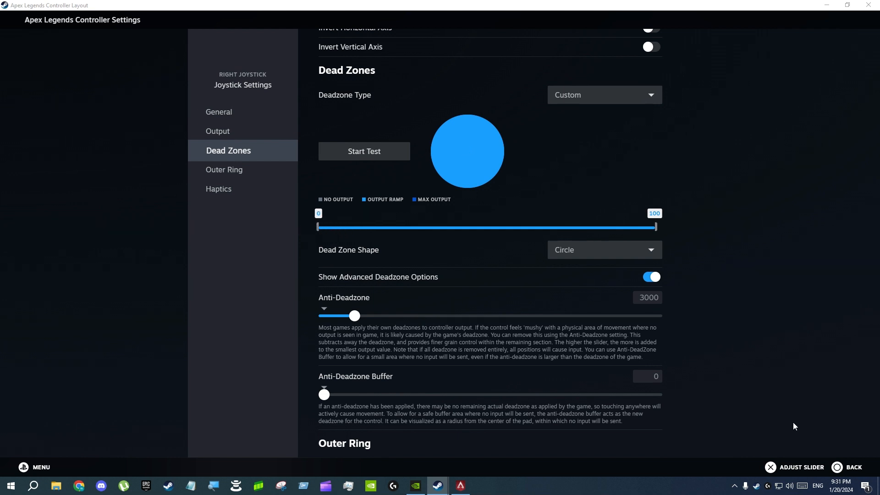
# Leave the Default settings, switch to the gg layer, and examine its right joystick's dead zone range and anti-deadzone.
pyautogui.click(849, 467)
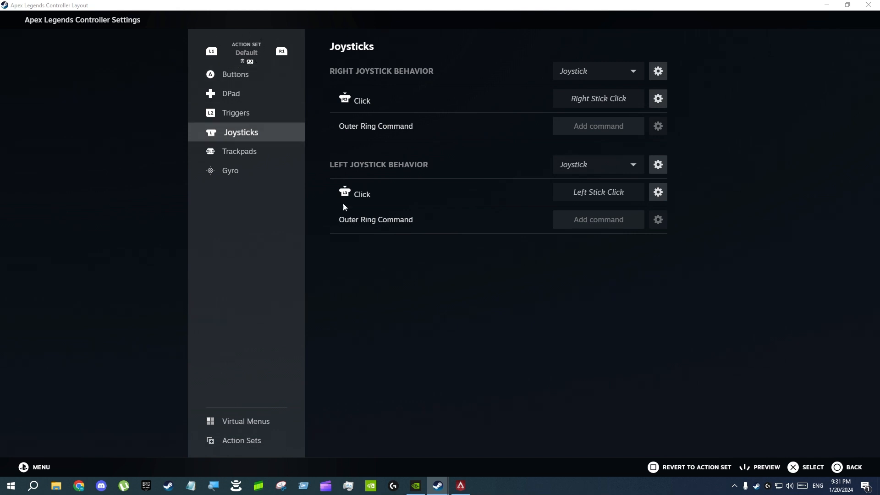
pyautogui.click(659, 72)
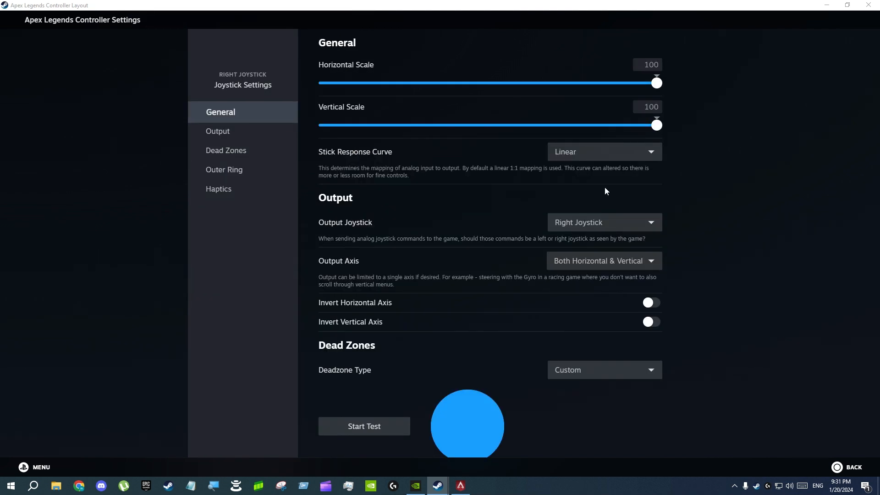
pyautogui.scroll(-5, 489, 200)
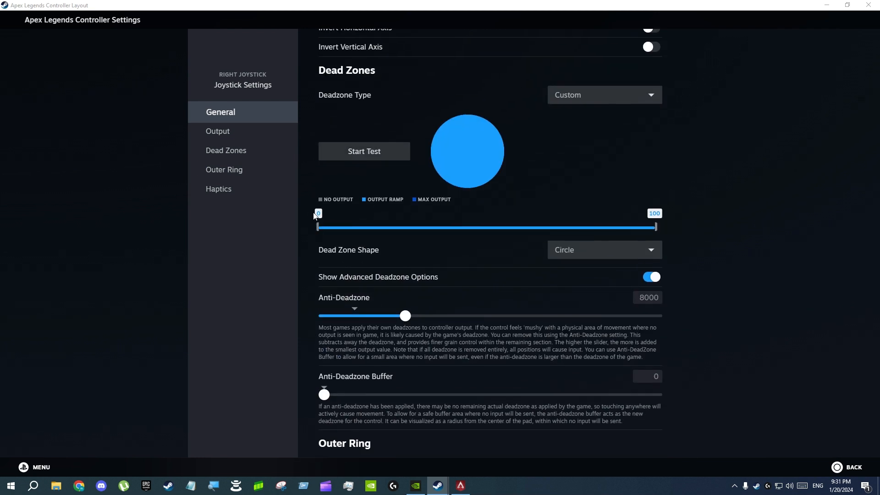